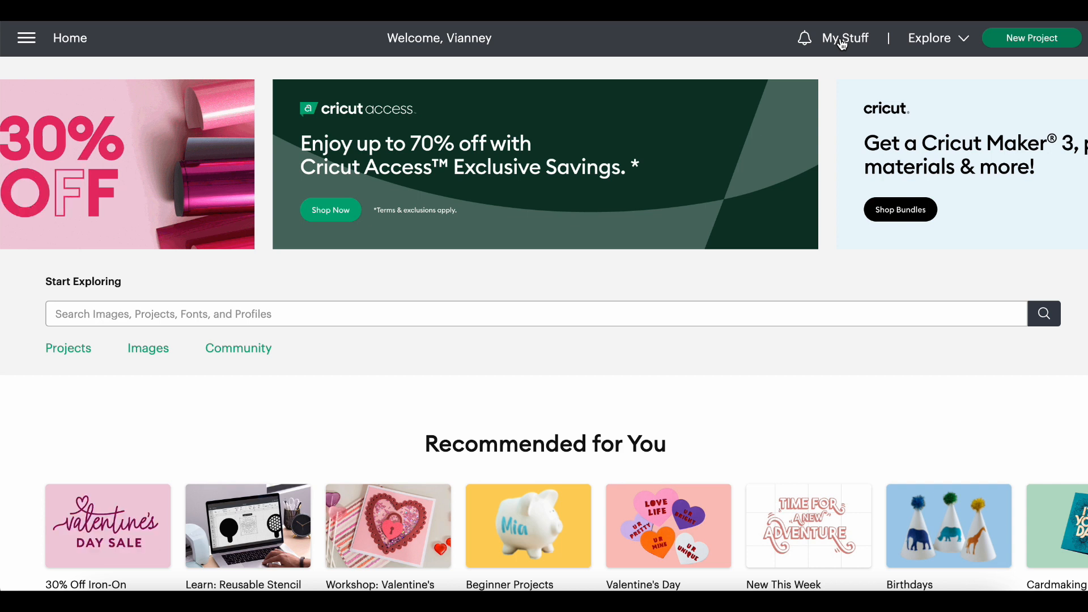
- Open the saved project "sweethearts box" on the canvas for customizing
{"action": "left_click", "coordinate": [844, 40]}
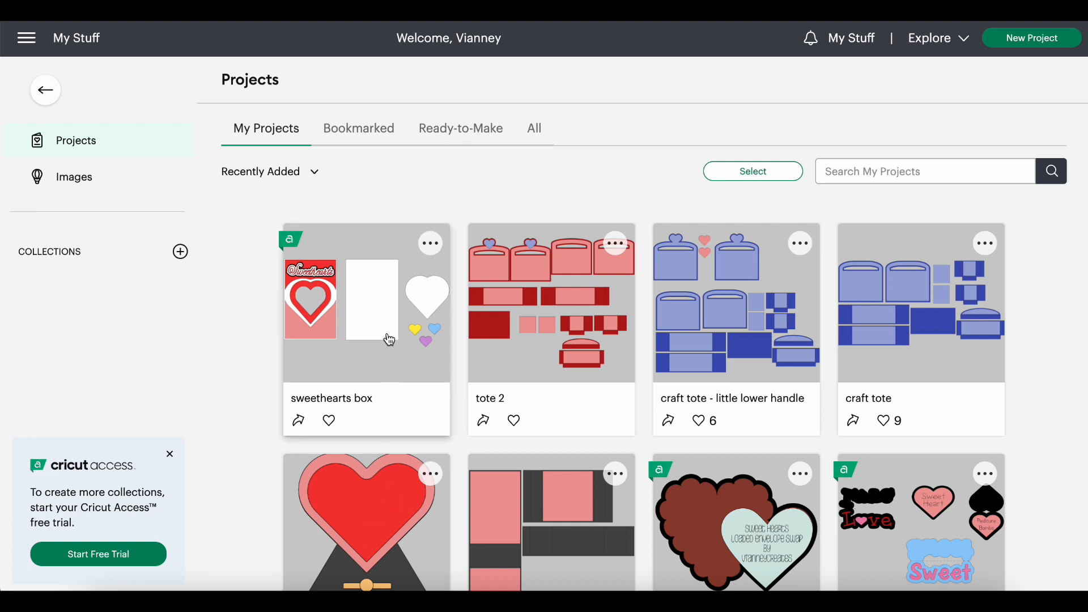
{"action": "left_click", "coordinate": [360, 303]}
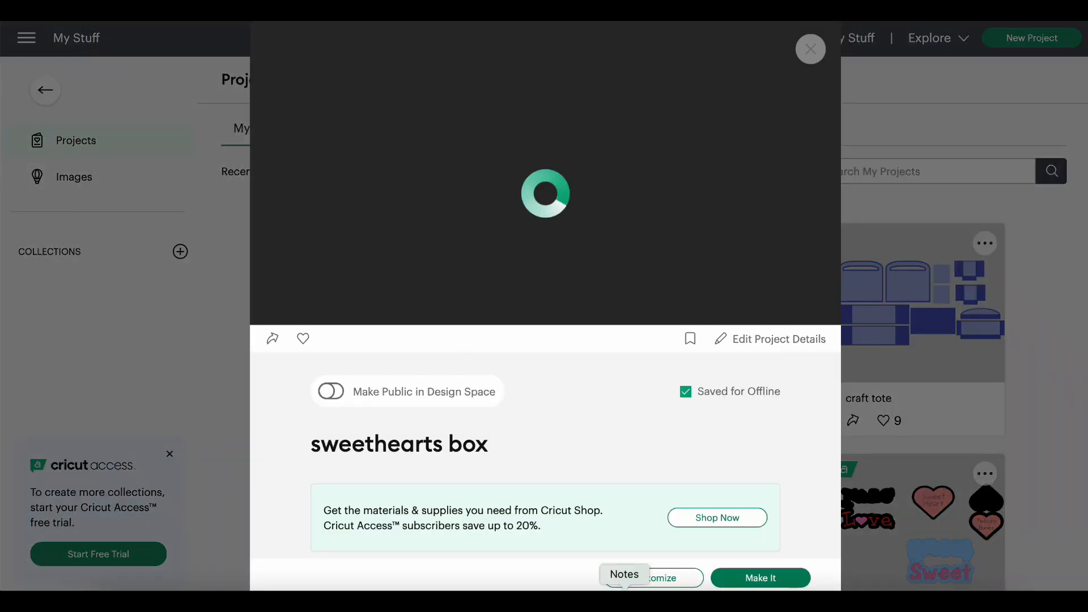
{"action": "left_click", "coordinate": [666, 578]}
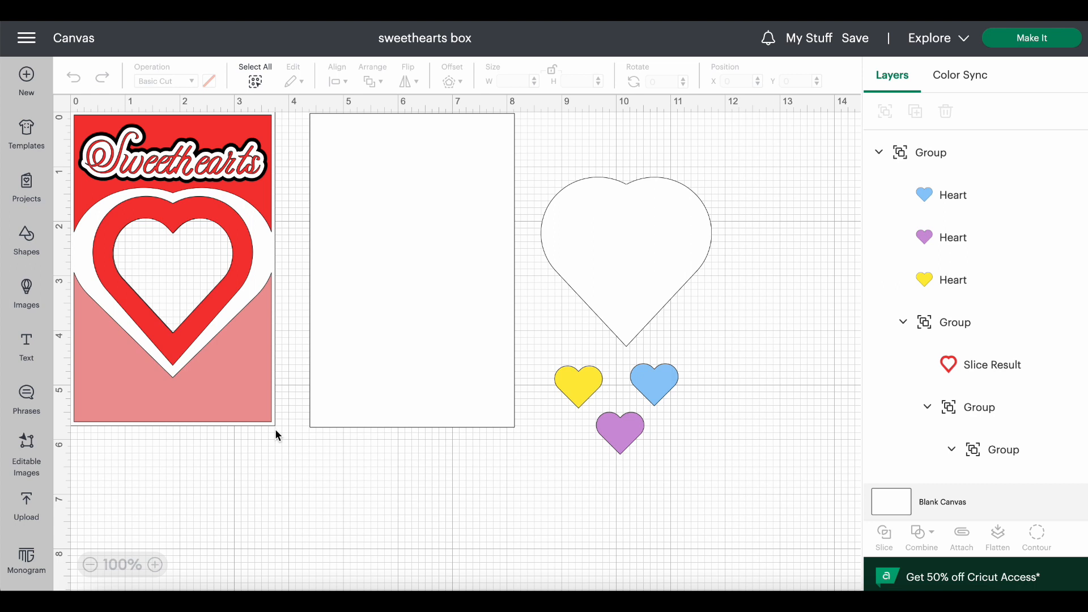
- Move the large white heart slightly away from the blank rectangle, to about X 9.15, Y 1.11
{"action": "left_click", "coordinate": [253, 386]}
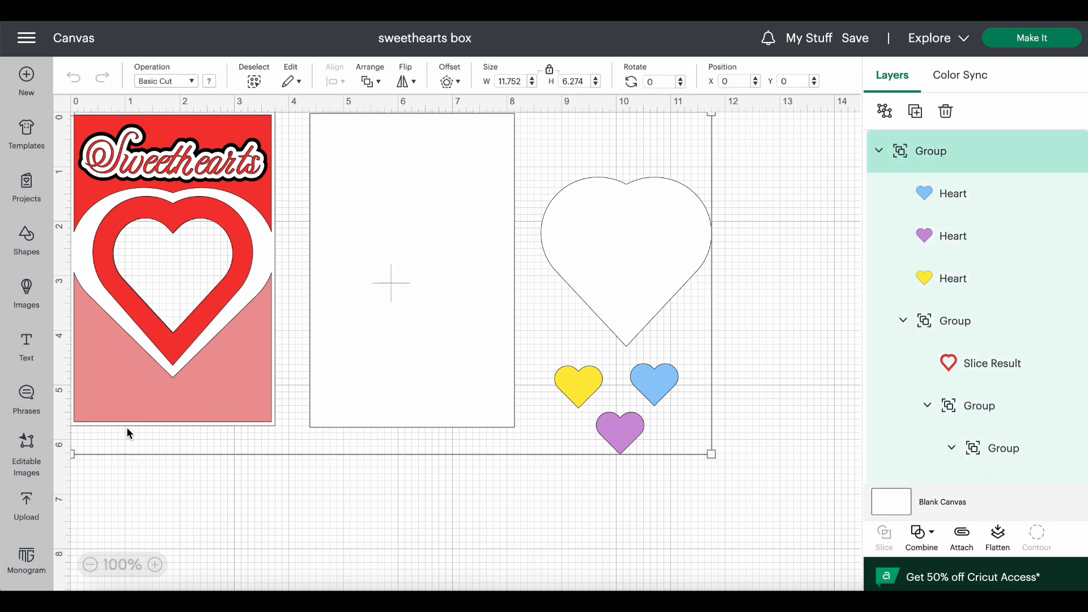
{"action": "left_click", "coordinate": [193, 406]}
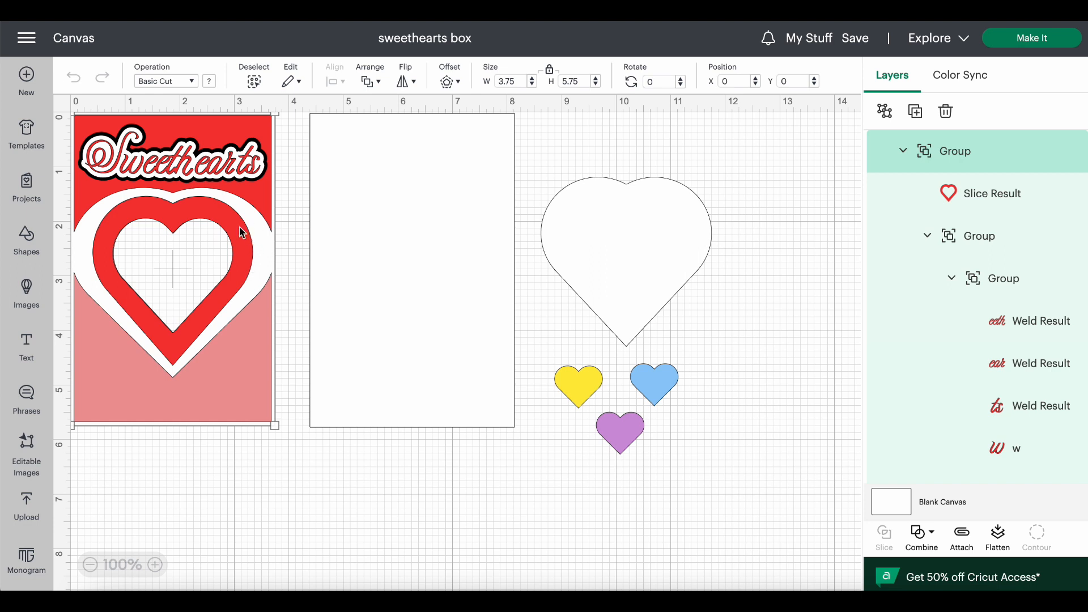
{"action": "left_click_drag", "start_coordinate": [627, 269], "coordinate": [656, 262]}
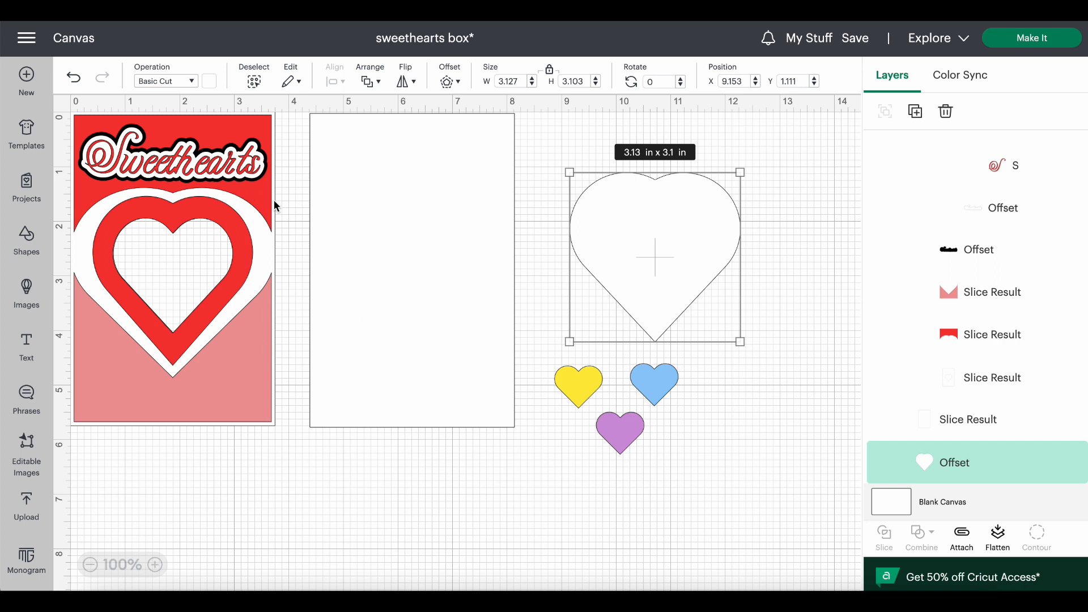
{"action": "left_click", "coordinate": [186, 265]}
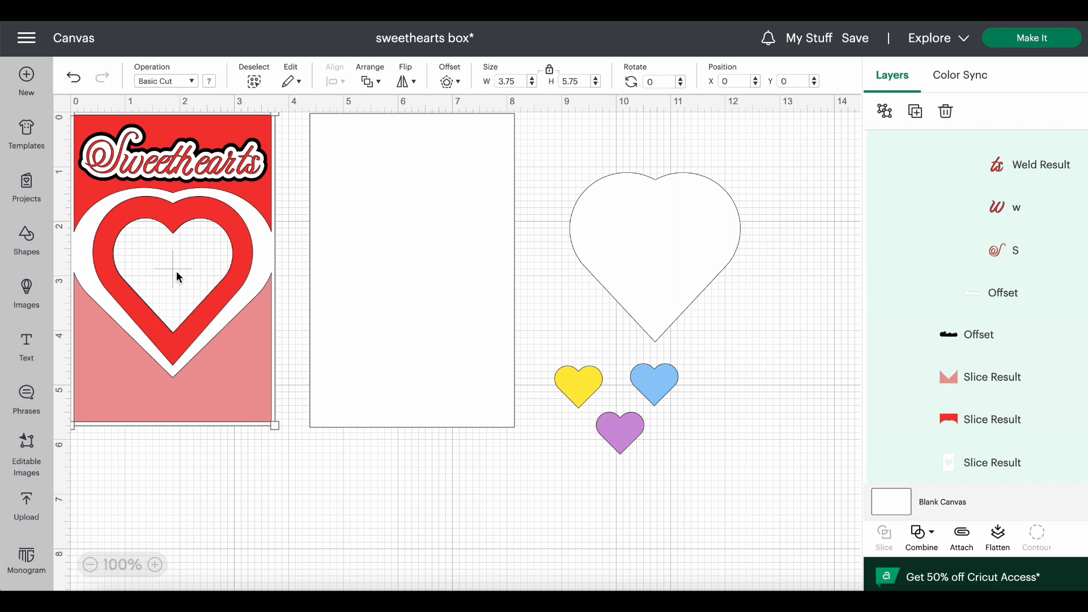
- Recolor the blank white rectangle and the large white heart light gray
{"action": "left_click", "coordinate": [355, 234]}
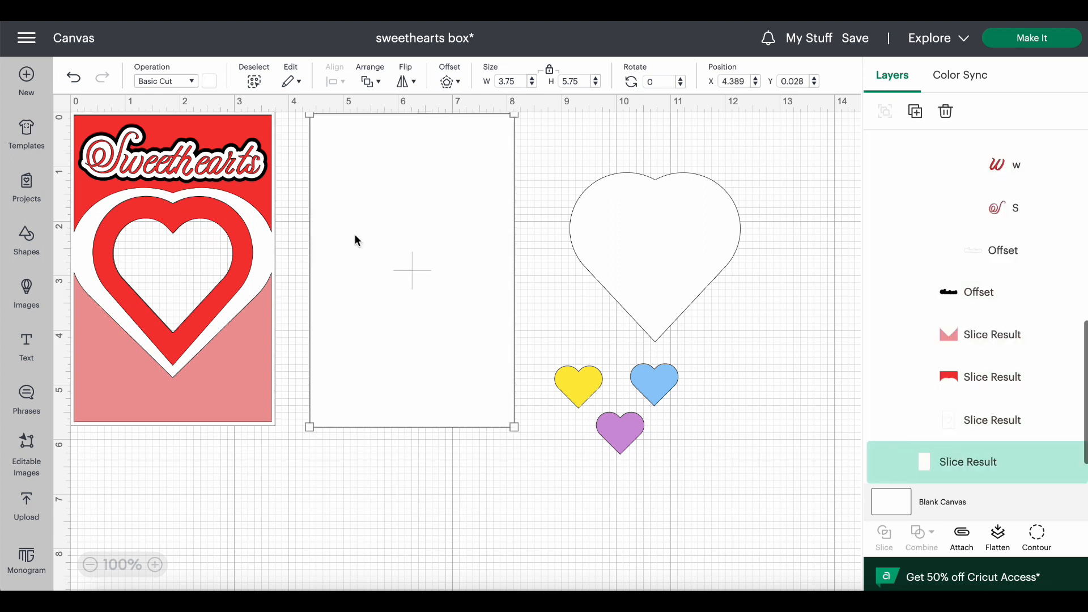
{"action": "left_click", "coordinate": [209, 81]}
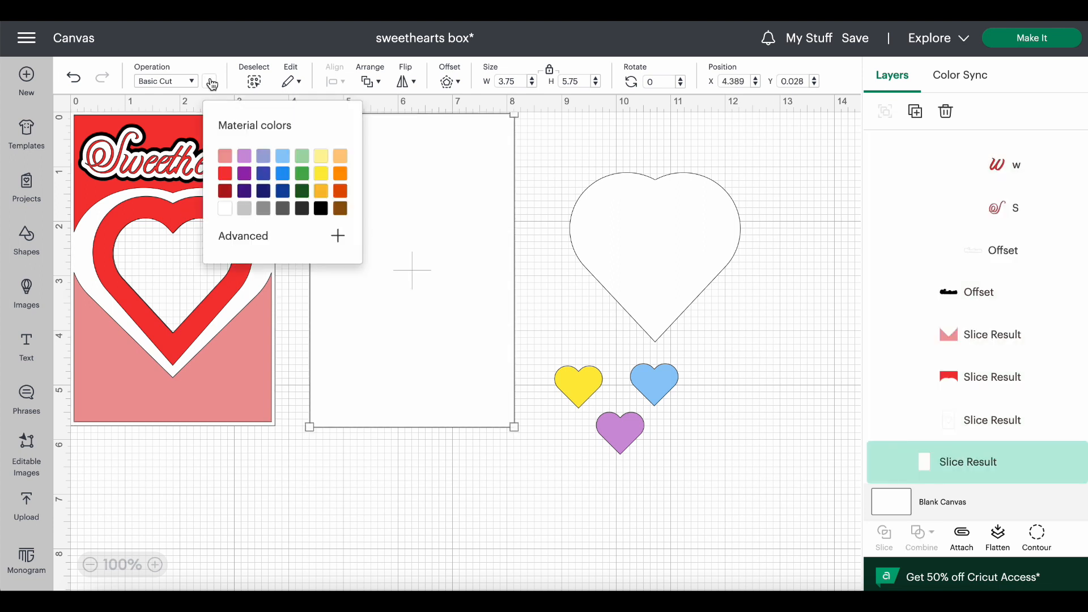
{"action": "left_click", "coordinate": [245, 208]}
{"action": "left_click", "coordinate": [637, 233]}
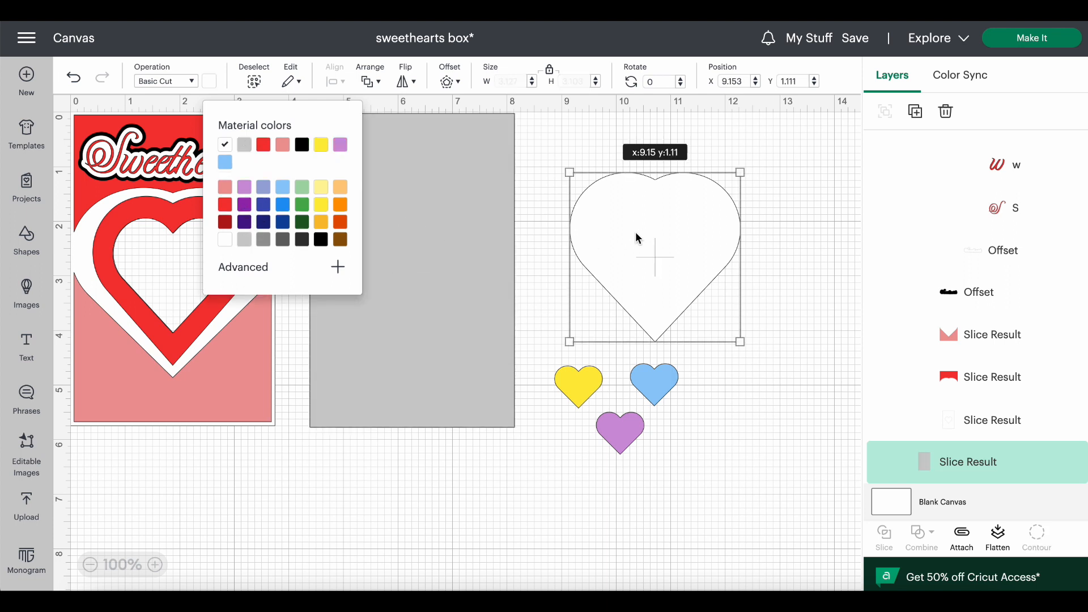
{"action": "left_click", "coordinate": [209, 81]}
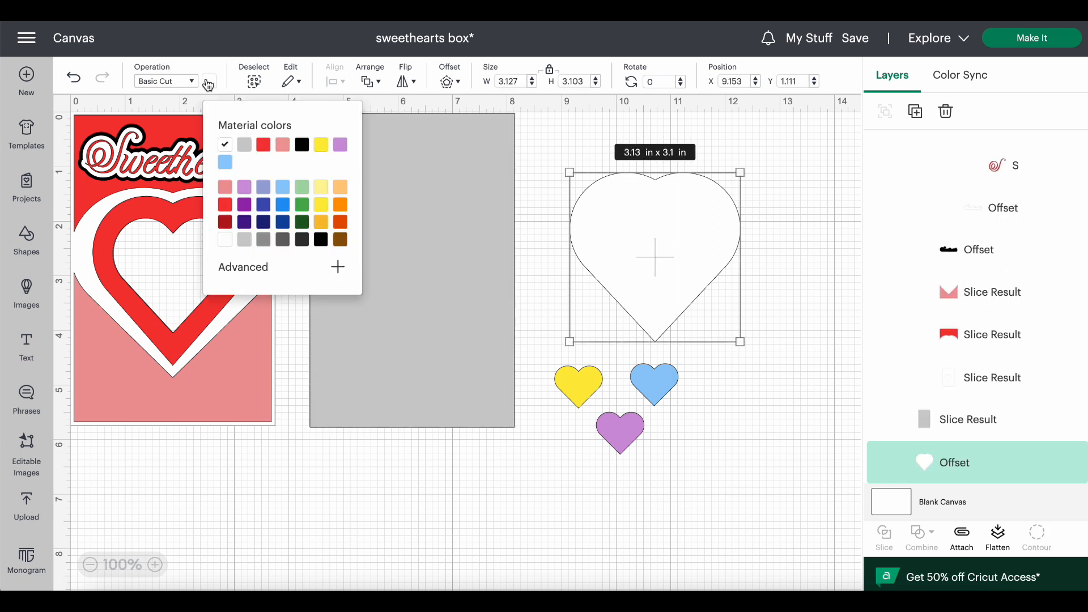
{"action": "left_click", "coordinate": [245, 145]}
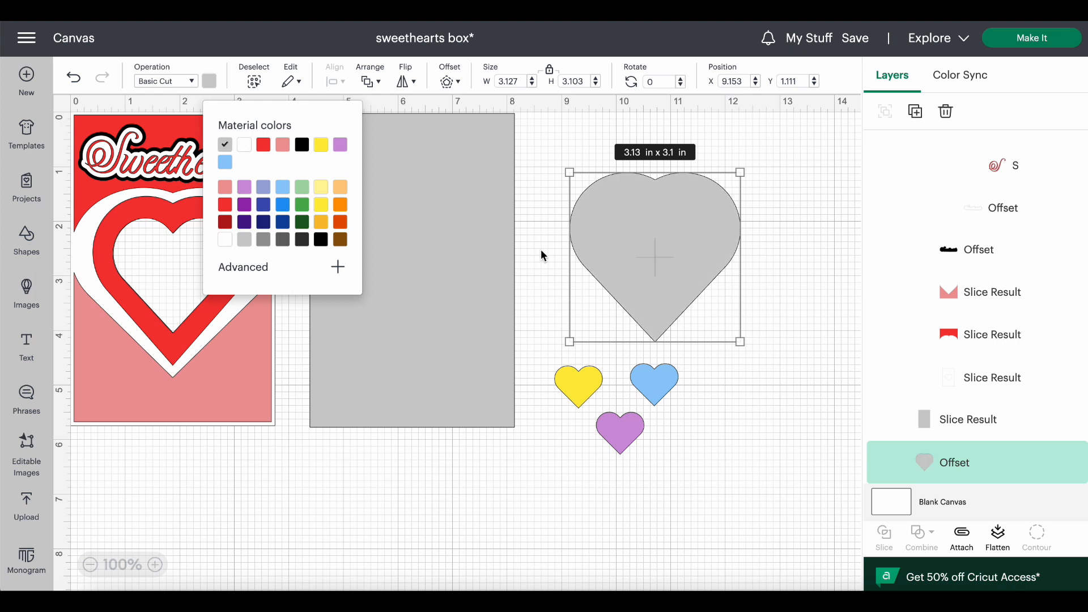
- Save the changes to the existing project
{"action": "key", "text": "ctrl+a"}
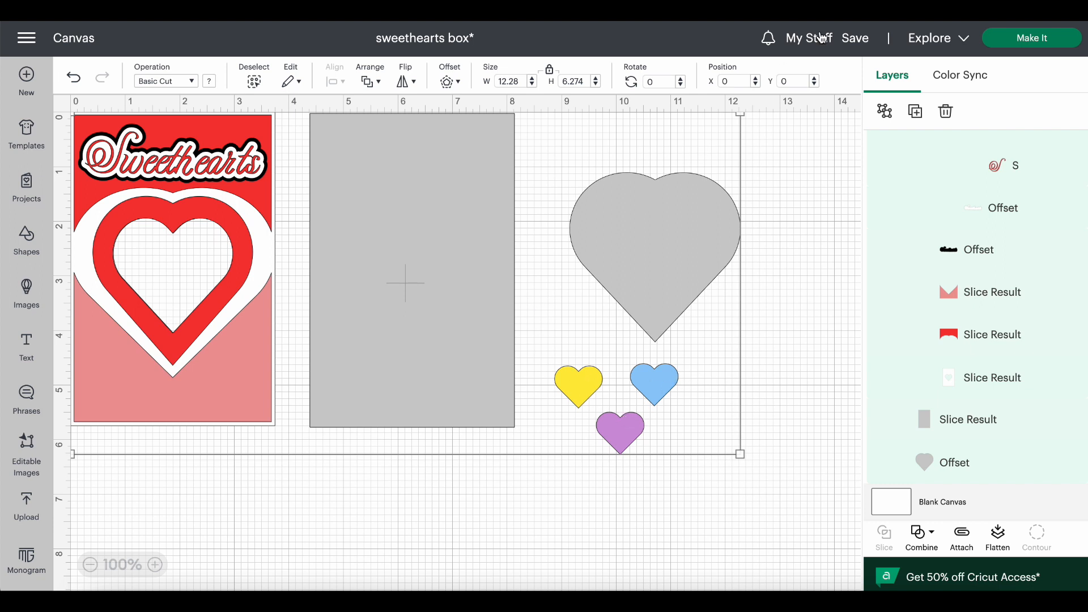
{"action": "left_click", "coordinate": [855, 37]}
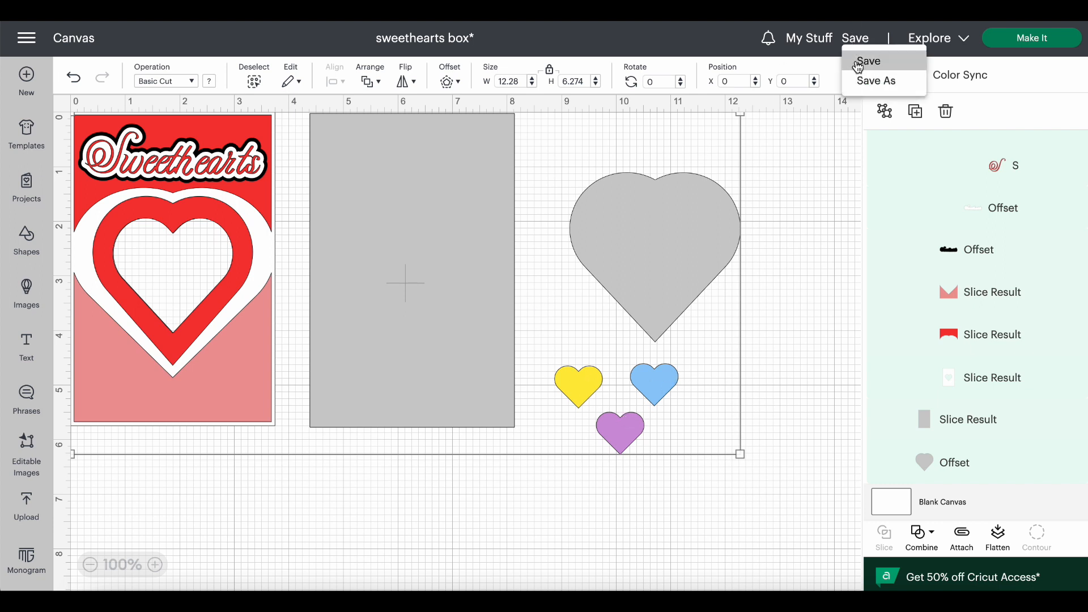
{"action": "left_click", "coordinate": [860, 63]}
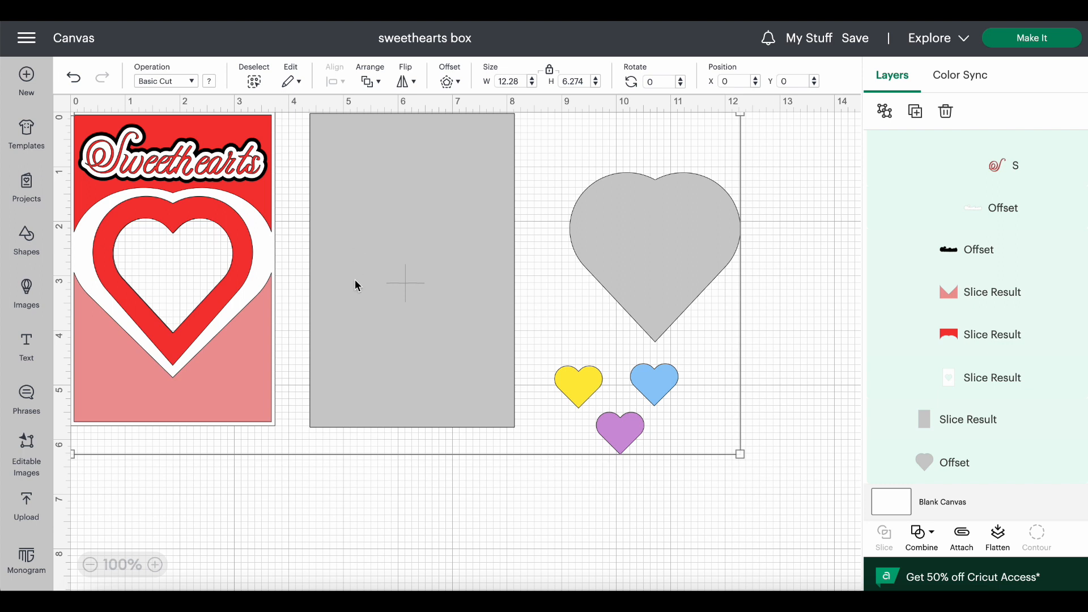
- Shift the red heart frame aside on the Sweethearts card, undo a nudge of the white base, and put the frame back around the heart opening
{"action": "left_click", "coordinate": [193, 217]}
{"action": "left_click_drag", "start_coordinate": [193, 217], "coordinate": [231, 217]}
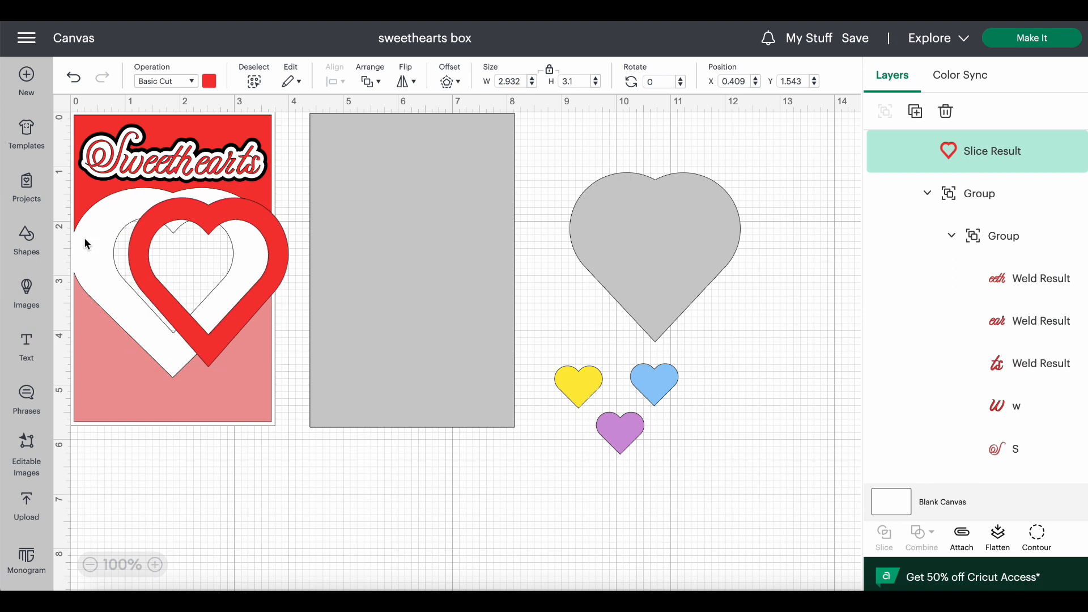
{"action": "mouse_move", "coordinate": [90, 240]}
{"action": "left_mouse_down"}
{"action": "mouse_move", "coordinate": [126, 251]}
{"action": "mouse_move", "coordinate": [92, 239]}
{"action": "left_mouse_up"}
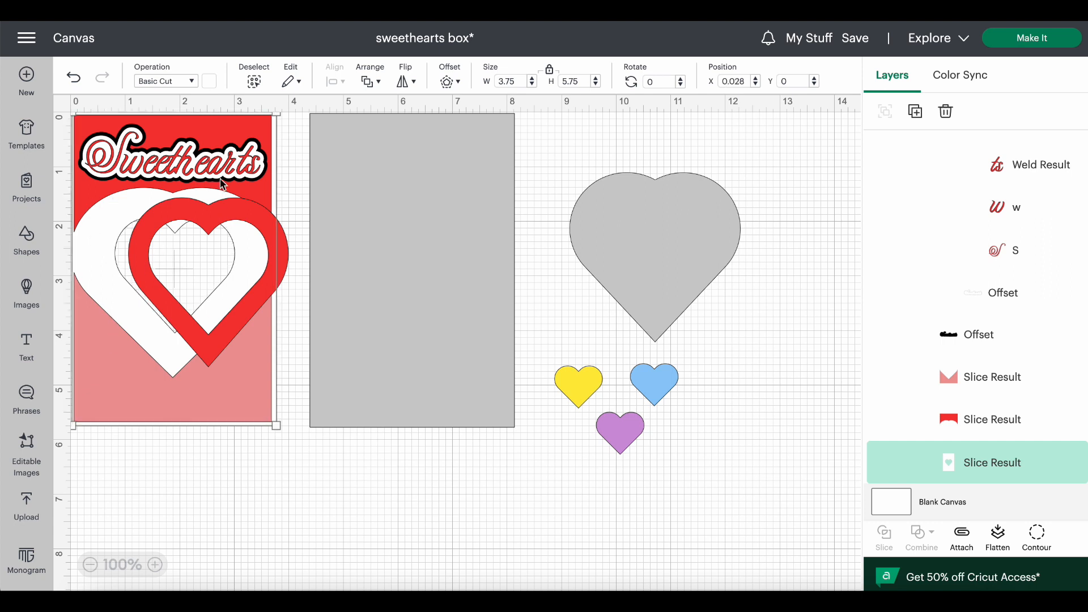
{"action": "key", "text": "ctrl+z"}
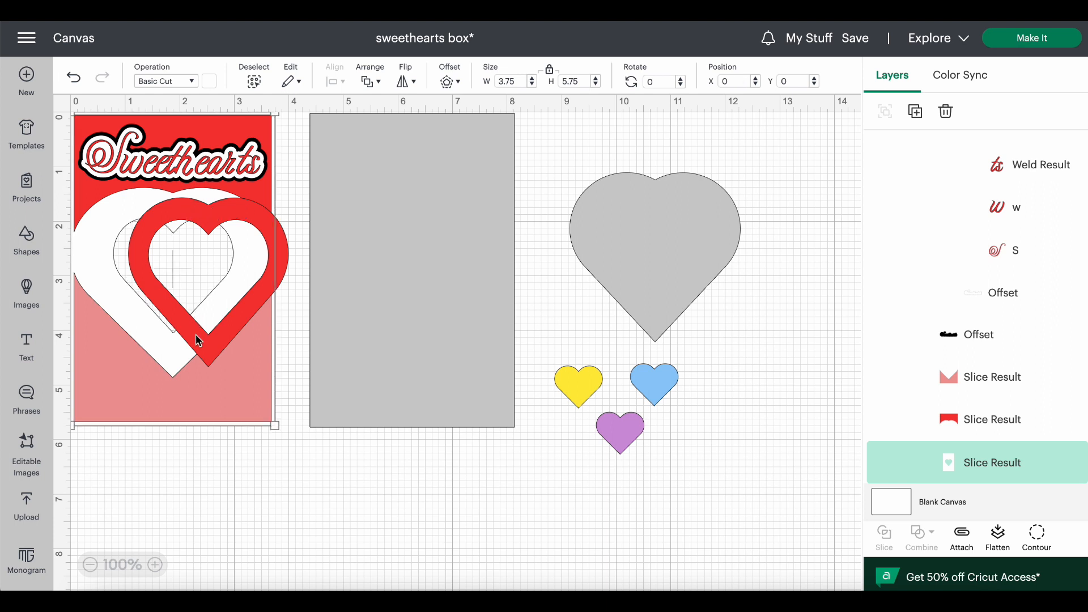
{"action": "left_click", "coordinate": [286, 267]}
{"action": "left_click_drag", "start_coordinate": [285, 267], "coordinate": [248, 262]}
- Scale the whole design down proportionally to about 9.2 by 4.7 in
{"action": "key", "text": "ctrl+a"}
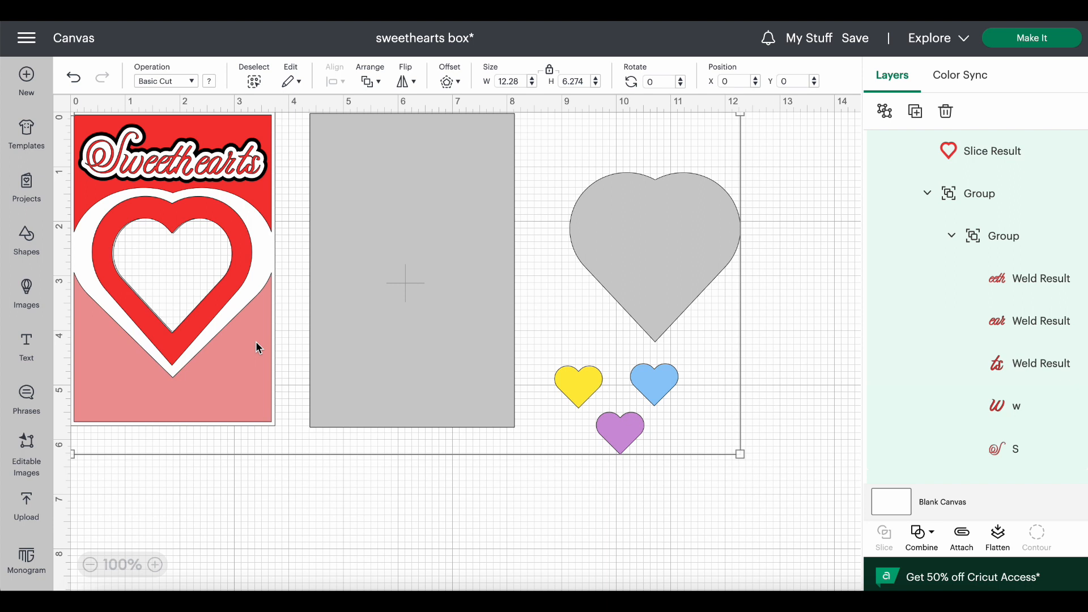
{"action": "left_click", "coordinate": [319, 473]}
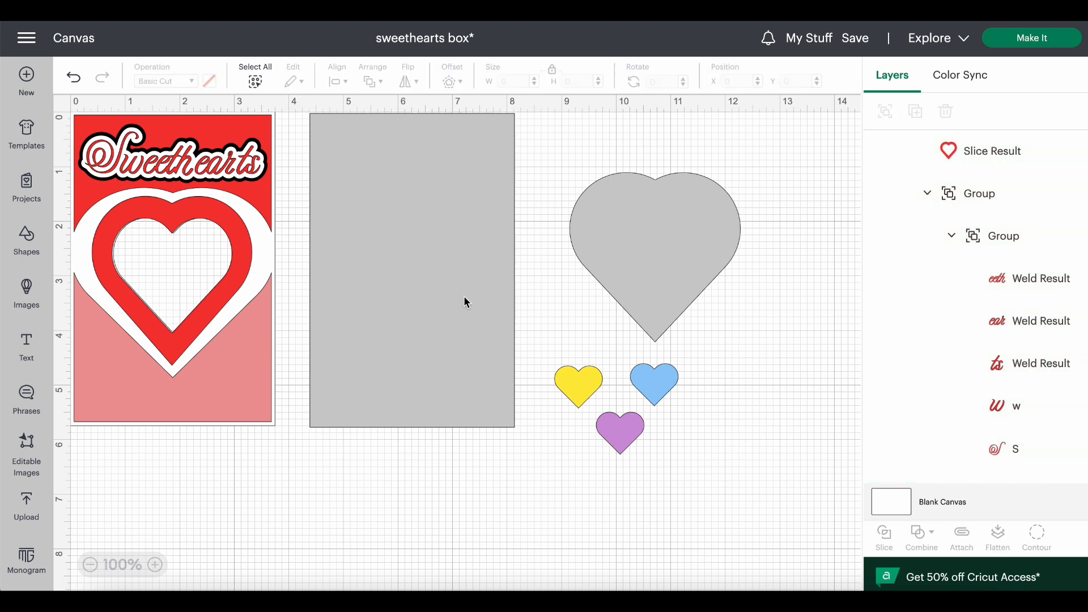
{"action": "left_click_drag", "start_coordinate": [464, 296], "coordinate": [440, 287]}
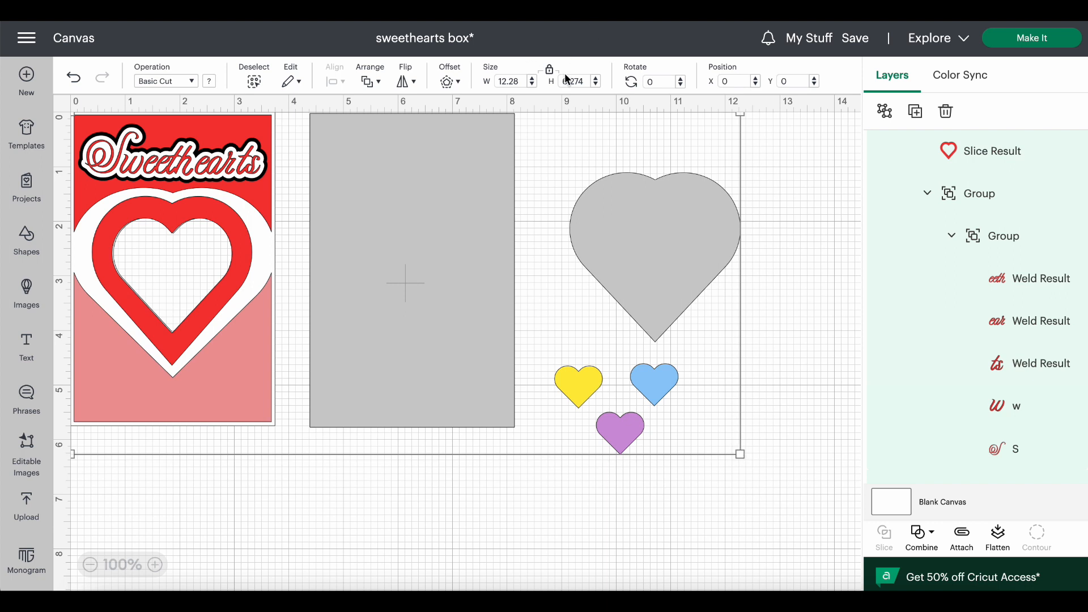
{"action": "left_click_drag", "start_coordinate": [741, 454], "coordinate": [574, 369]}
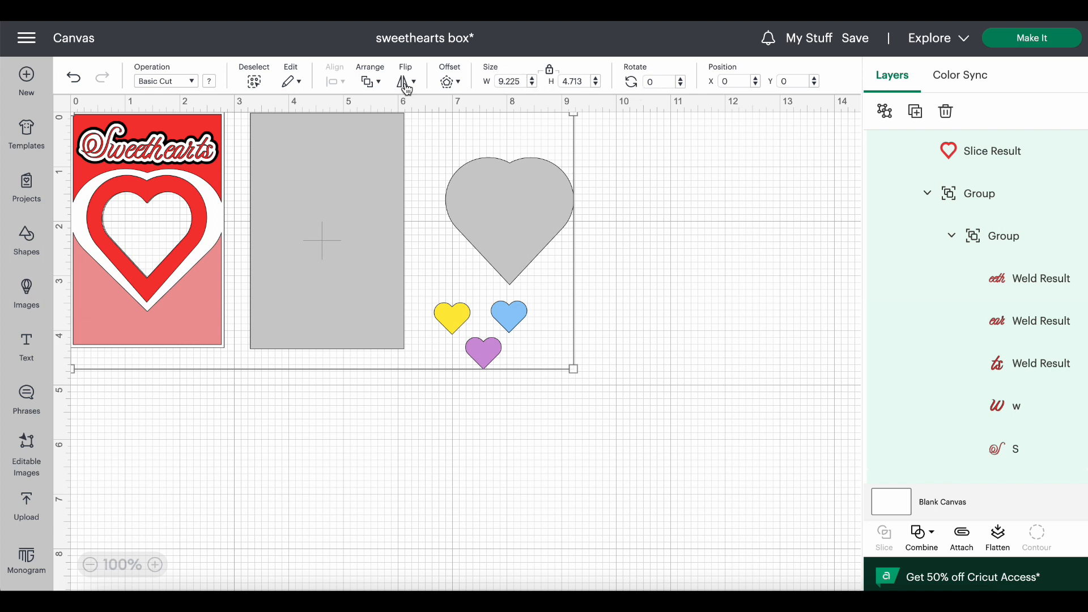
- Set the Sweethearts card group's height to 4.25 in with locked proportions, and undo both this and the overall scaling
{"action": "left_click", "coordinate": [208, 271]}
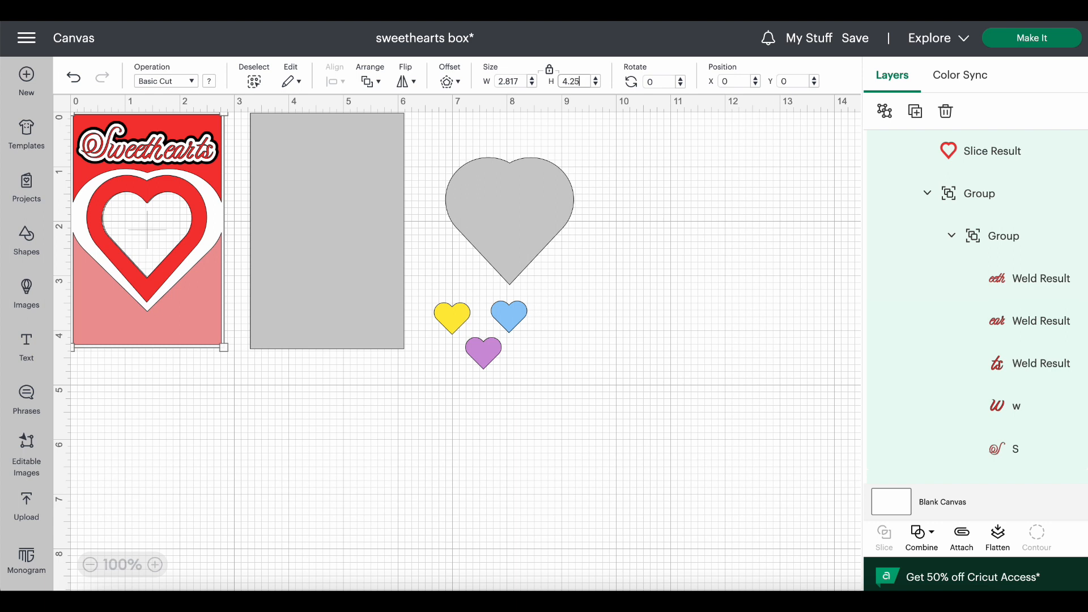
{"action": "key", "text": "Return"}
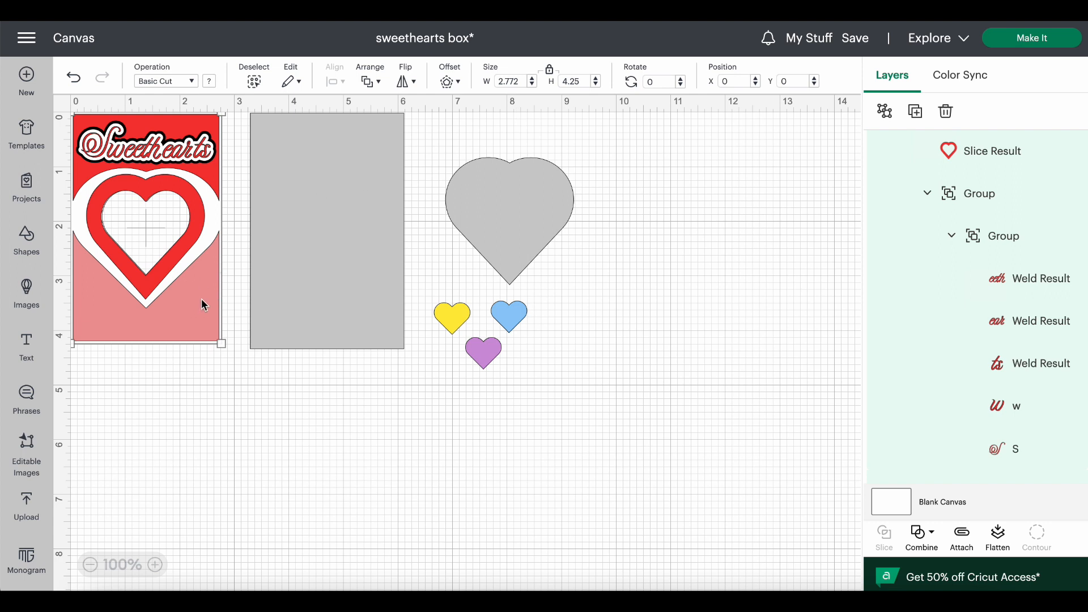
{"action": "left_click", "coordinate": [320, 244]}
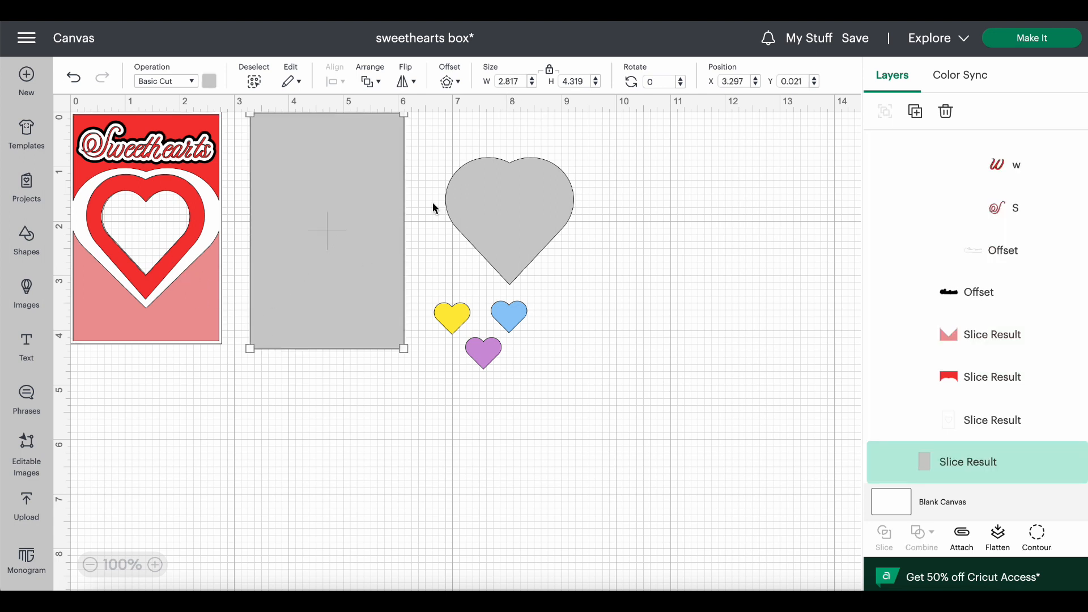
{"action": "left_click", "coordinate": [74, 78]}
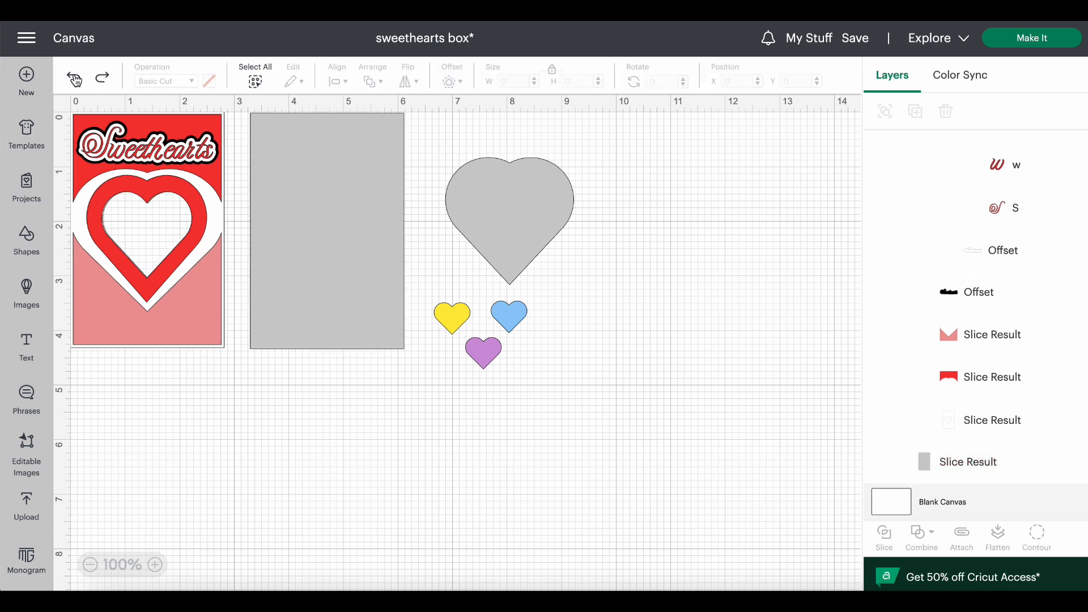
{"action": "left_click", "coordinate": [74, 79]}
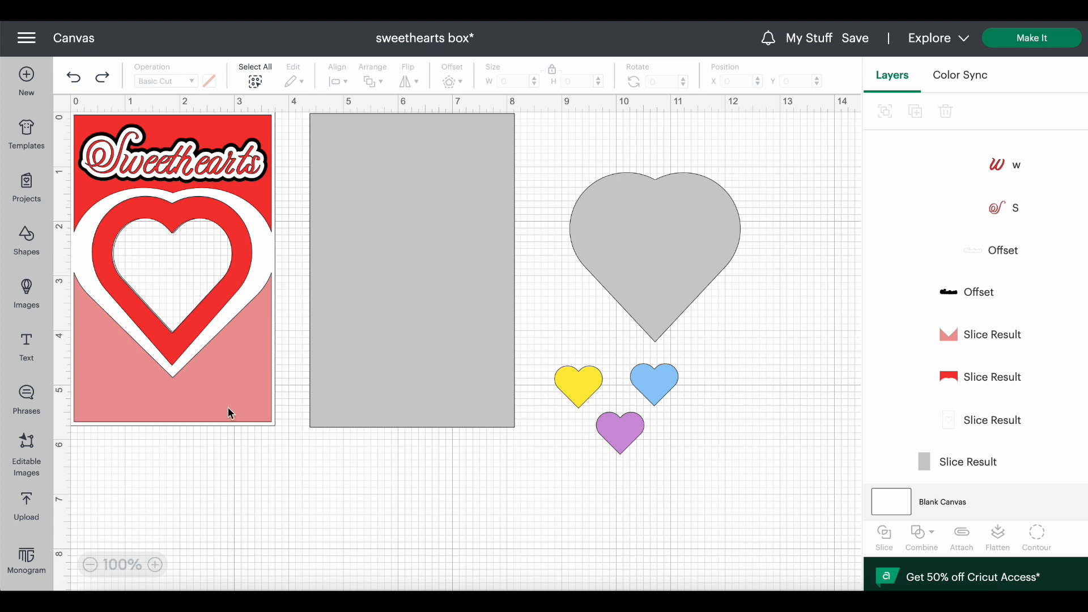
- Try enlarging only the Sweethearts card group to about 3.99 by 6.11 in and shrinking it, and undo both size changes
{"action": "left_click", "coordinate": [237, 395]}
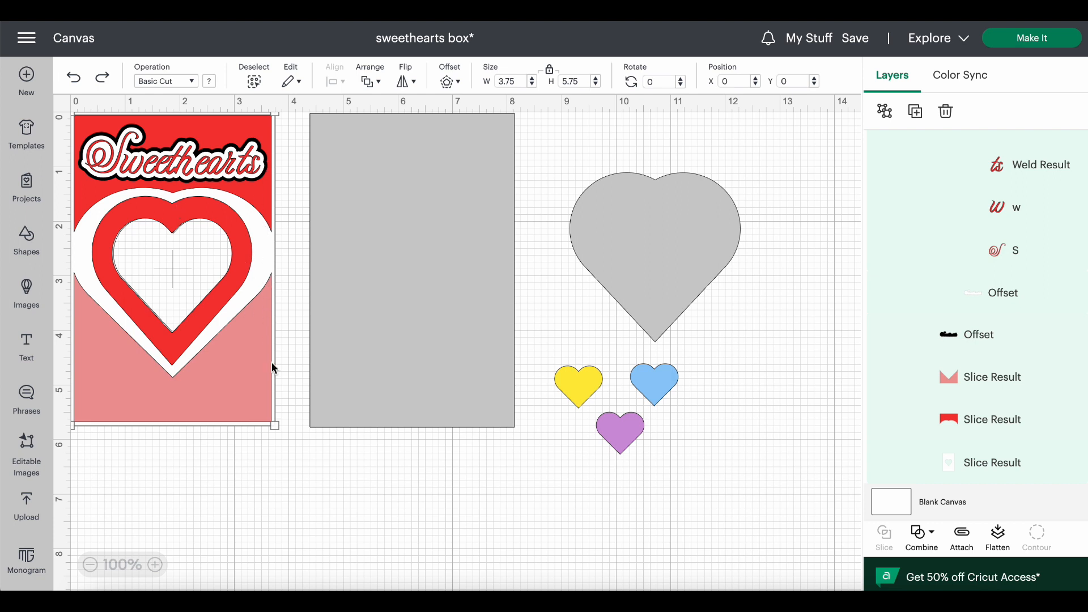
{"action": "mouse_move", "coordinate": [272, 419]}
{"action": "left_mouse_down"}
{"action": "mouse_move", "coordinate": [268, 451]}
{"action": "mouse_move", "coordinate": [219, 412]}
{"action": "mouse_move", "coordinate": [271, 430]}
{"action": "left_mouse_up"}
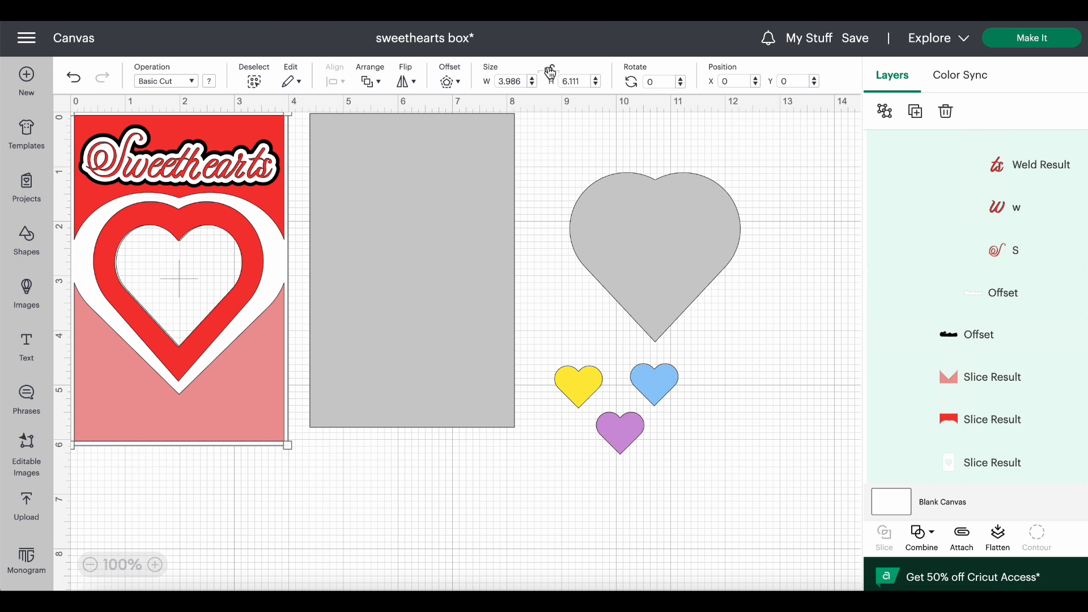
{"action": "left_click_drag", "start_coordinate": [287, 447], "coordinate": [269, 410]}
{"action": "left_click", "coordinate": [432, 271]}
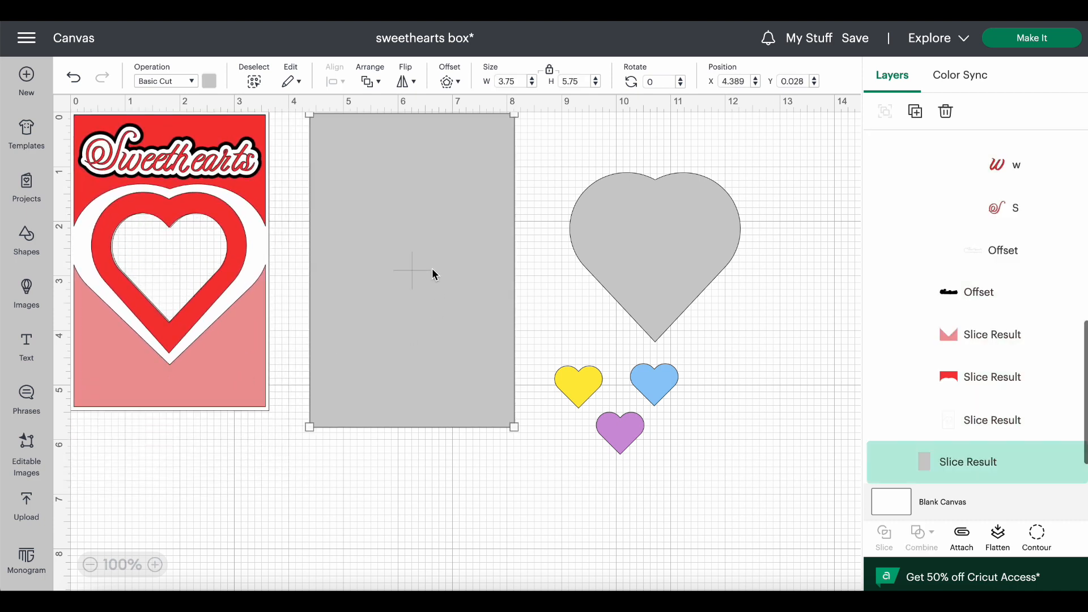
{"action": "left_click", "coordinate": [627, 245]}
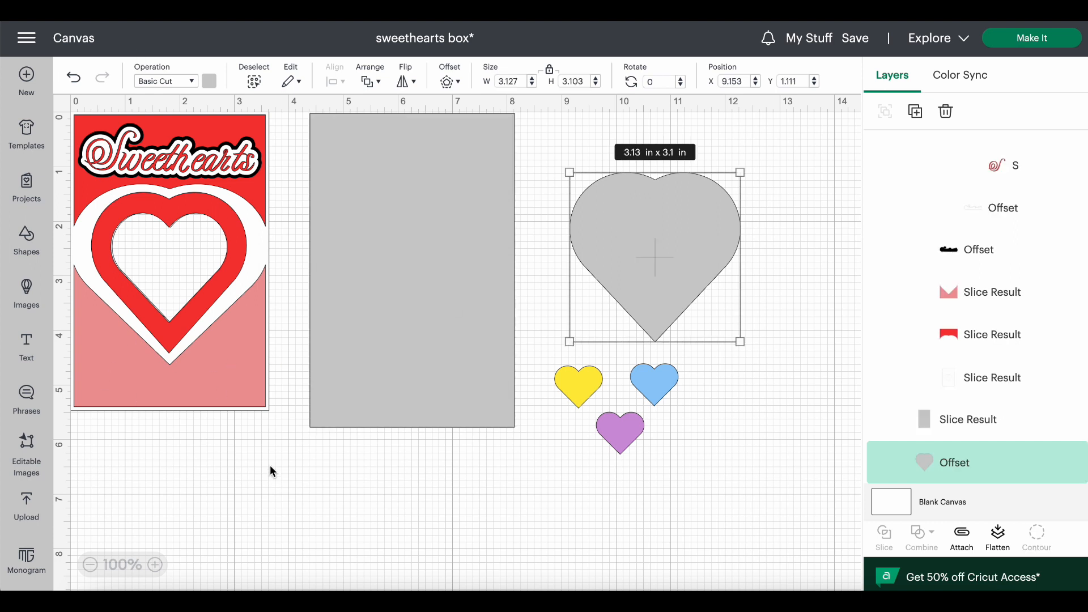
{"action": "left_click", "coordinate": [74, 78]}
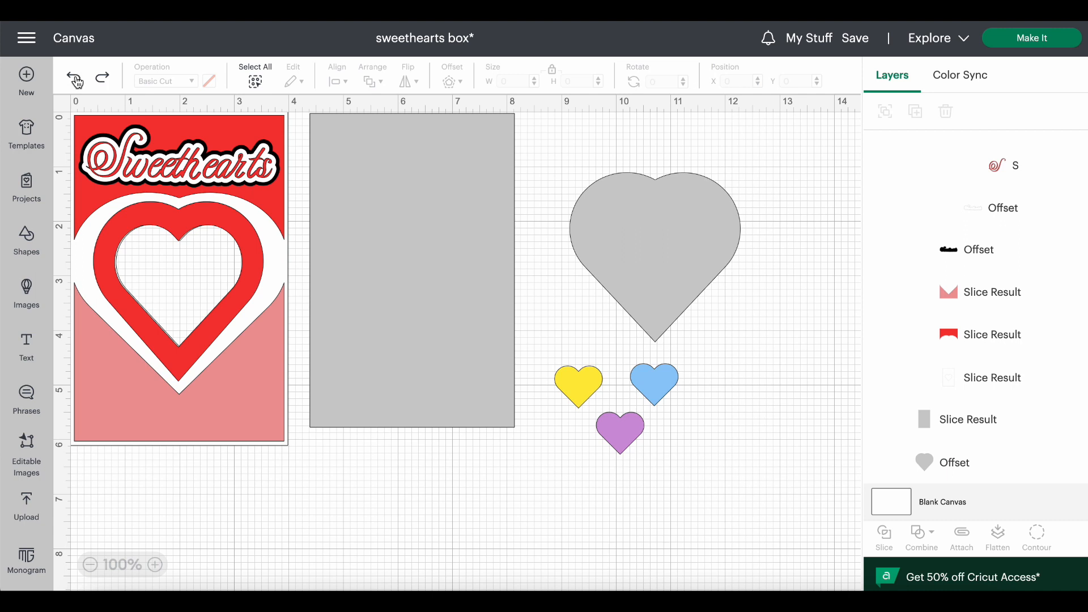
{"action": "left_click", "coordinate": [75, 77]}
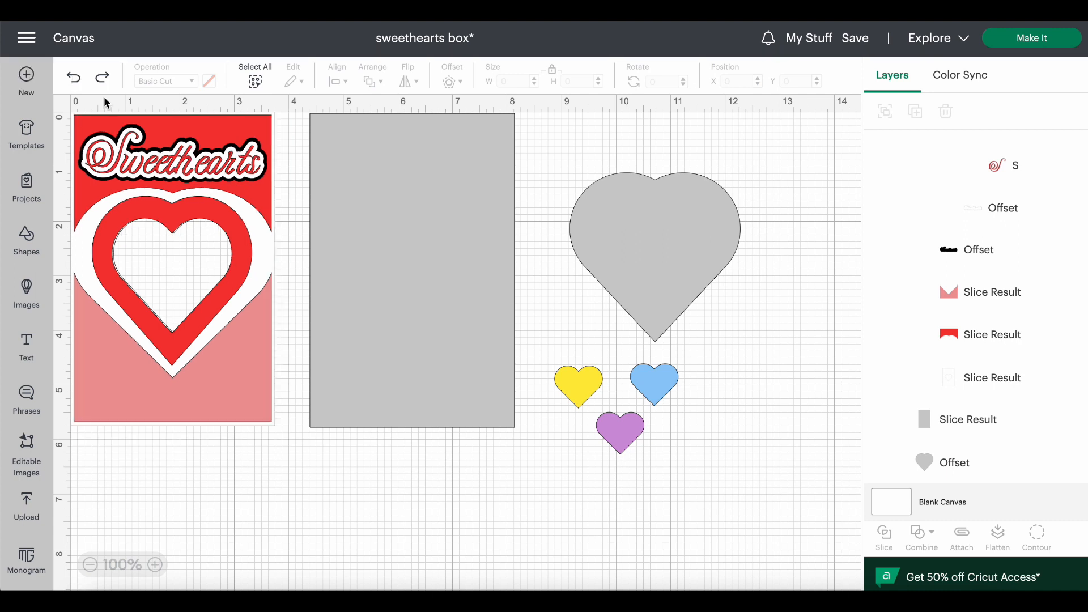
{"action": "key", "text": "ctrl+a"}
{"action": "mouse_move", "coordinate": [341, 353]}
{"action": "left_mouse_down"}
{"action": "mouse_move", "coordinate": [488, 372]}
{"action": "mouse_move", "coordinate": [364, 349]}
{"action": "mouse_move", "coordinate": [383, 359]}
{"action": "mouse_move", "coordinate": [375, 364]}
{"action": "mouse_move", "coordinate": [348, 341]}
{"action": "left_mouse_up"}
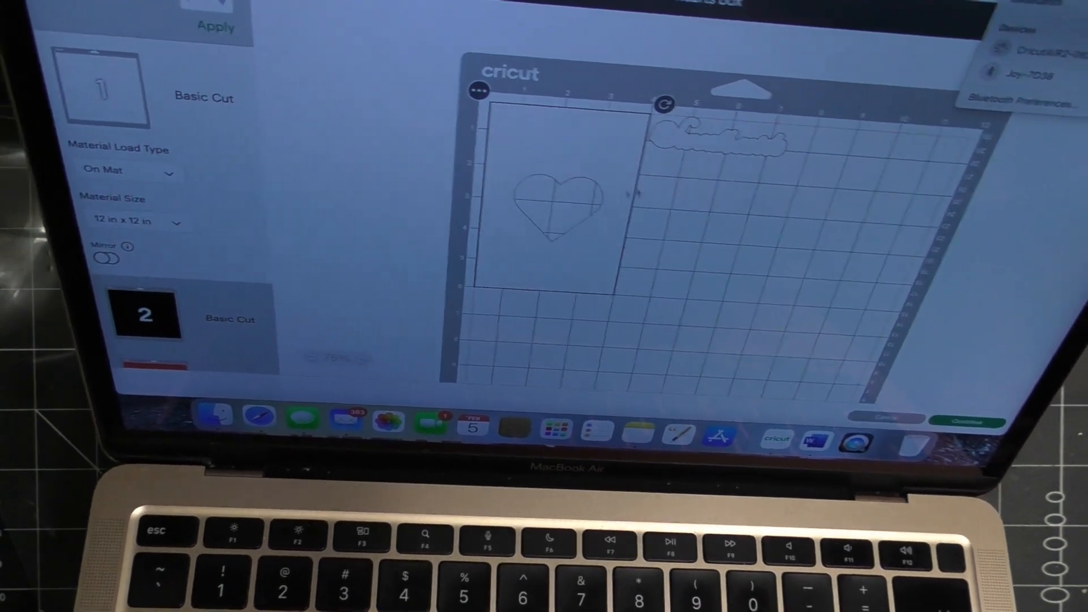
- Review the cut layouts of black mat 2 and red mat 3, selecting the rectangular piece beside the heart frame on the red mat
{"action": "scroll", "coordinate": [142, 255], "scroll_direction": "down", "scroll_amount": 3}
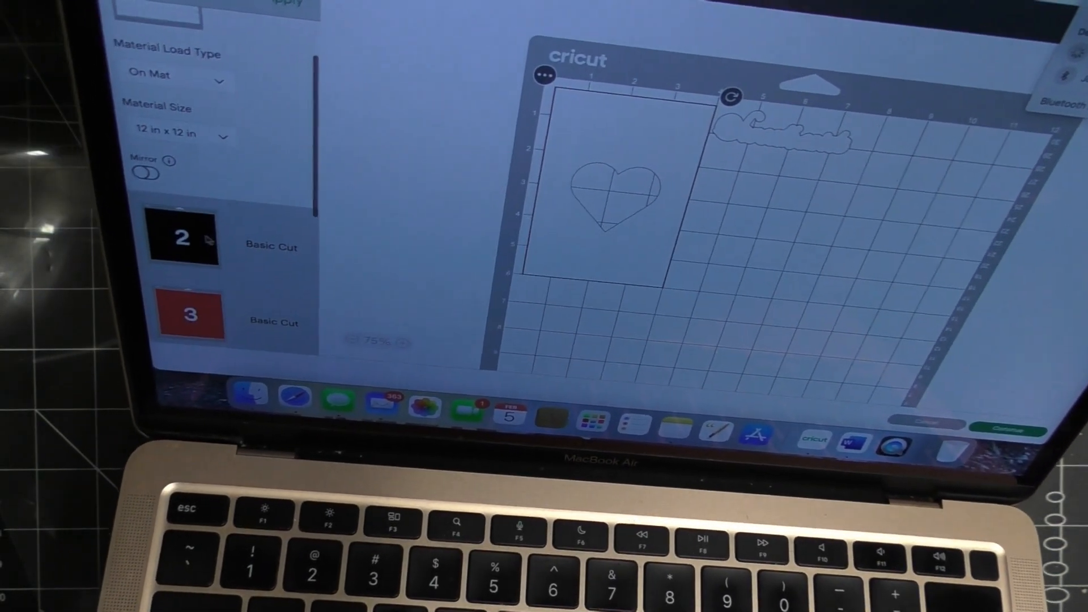
{"action": "left_click", "coordinate": [196, 243]}
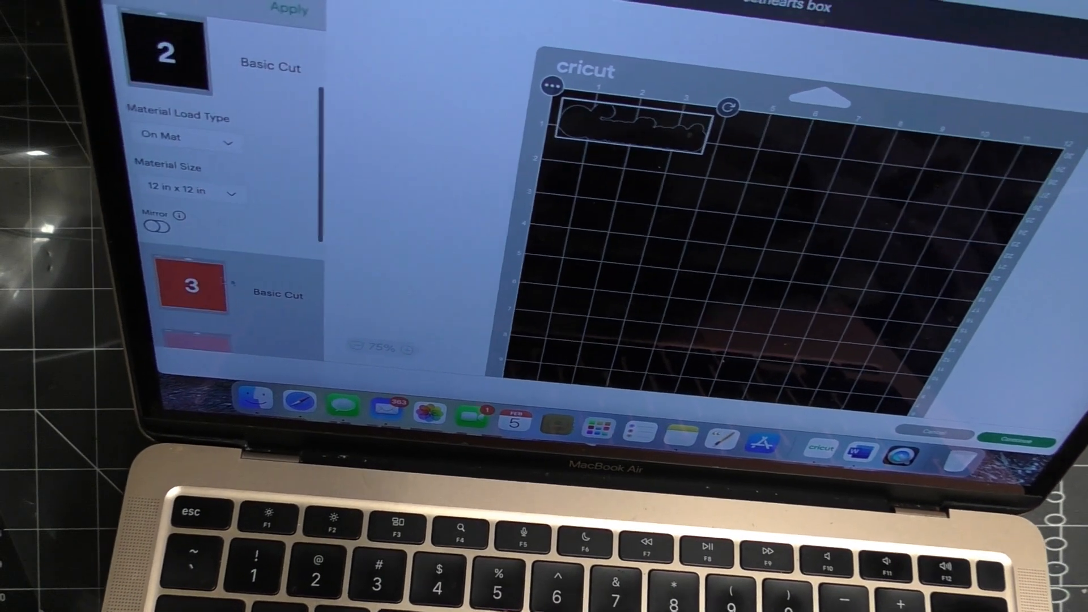
{"action": "left_click", "coordinate": [227, 320]}
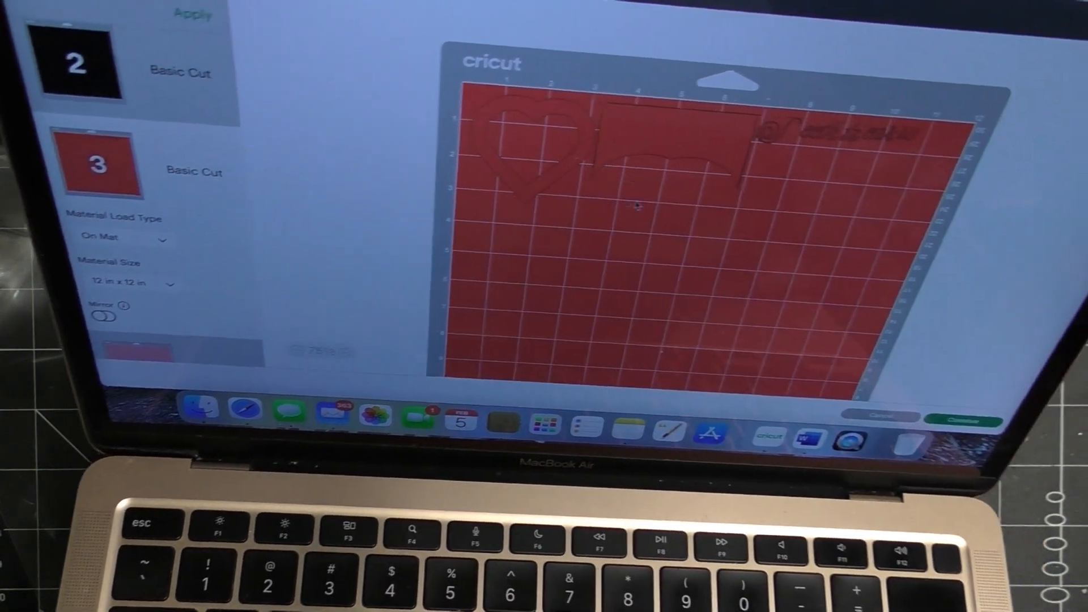
{"action": "left_click", "coordinate": [641, 170]}
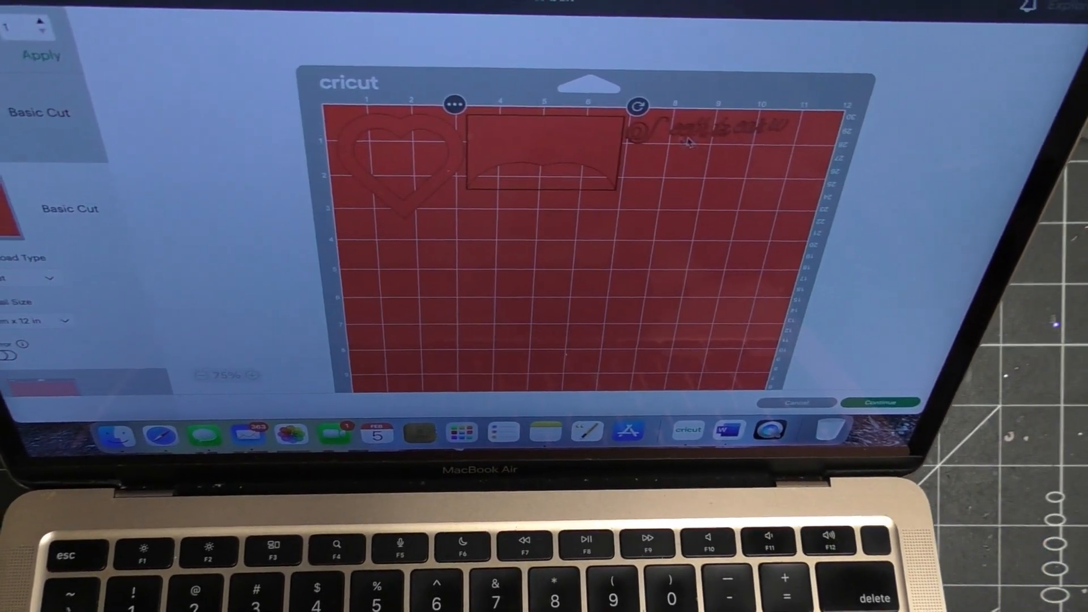
- Go through the remaining mats 4 to 7 in order, checking the pieces on the pink, yellow, blue and purple mats
{"action": "scroll", "coordinate": [114, 326], "scroll_direction": "down", "scroll_amount": 2}
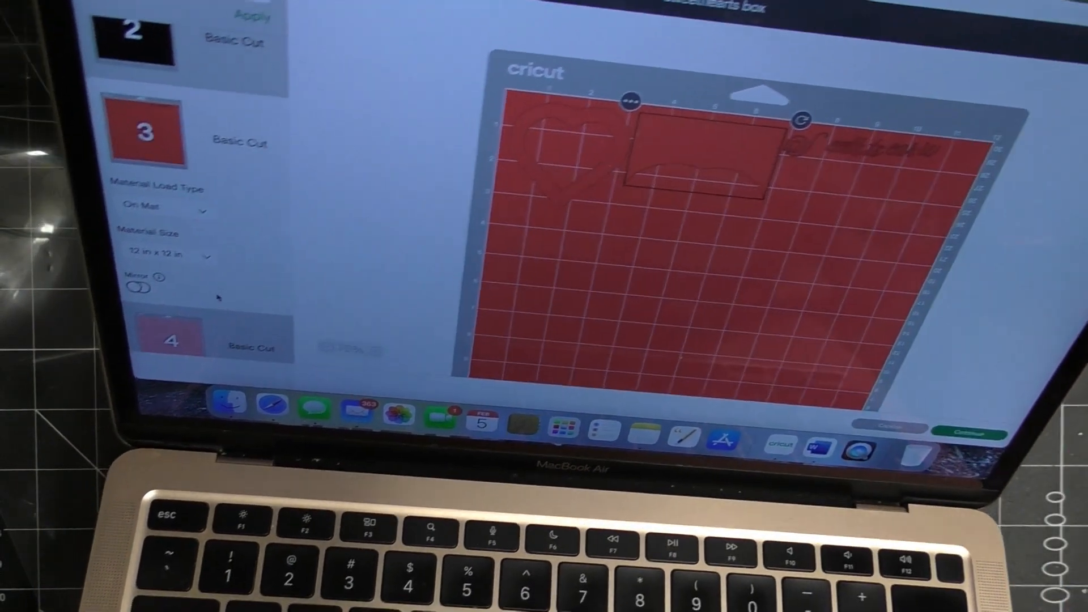
{"action": "scroll", "coordinate": [181, 317], "scroll_direction": "down", "scroll_amount": 1}
{"action": "scroll", "coordinate": [262, 282], "scroll_direction": "down", "scroll_amount": 2}
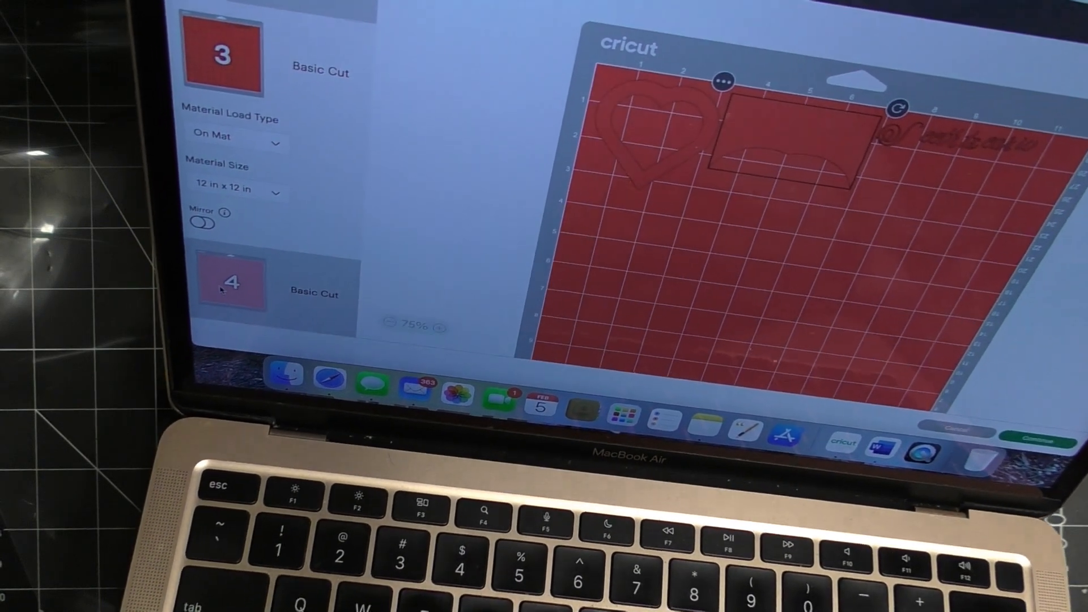
{"action": "left_click", "coordinate": [258, 283]}
{"action": "scroll", "coordinate": [218, 284], "scroll_direction": "down", "scroll_amount": 3}
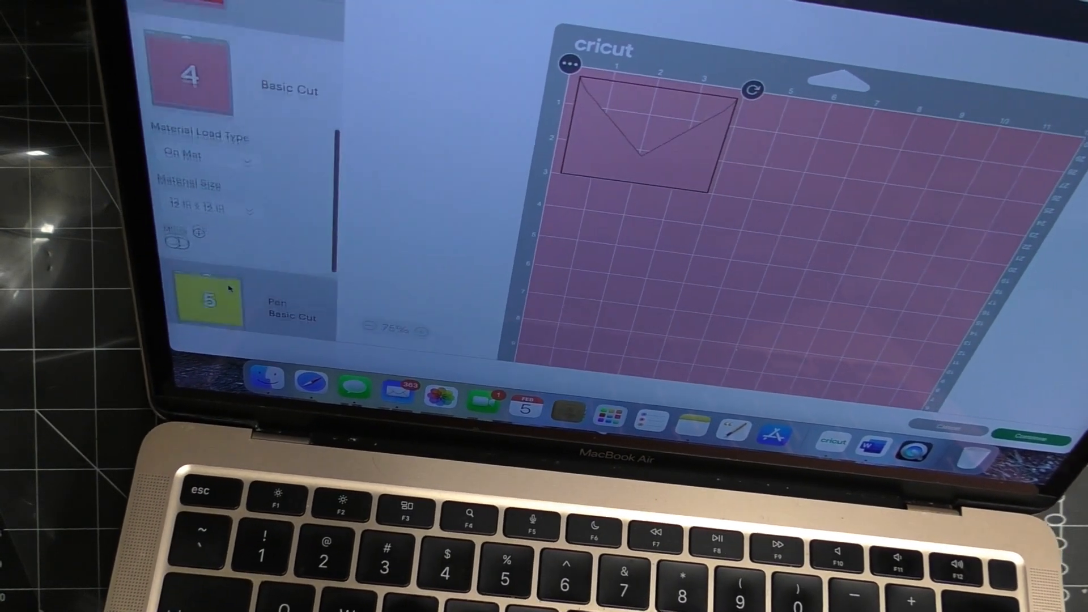
{"action": "left_click", "coordinate": [225, 290]}
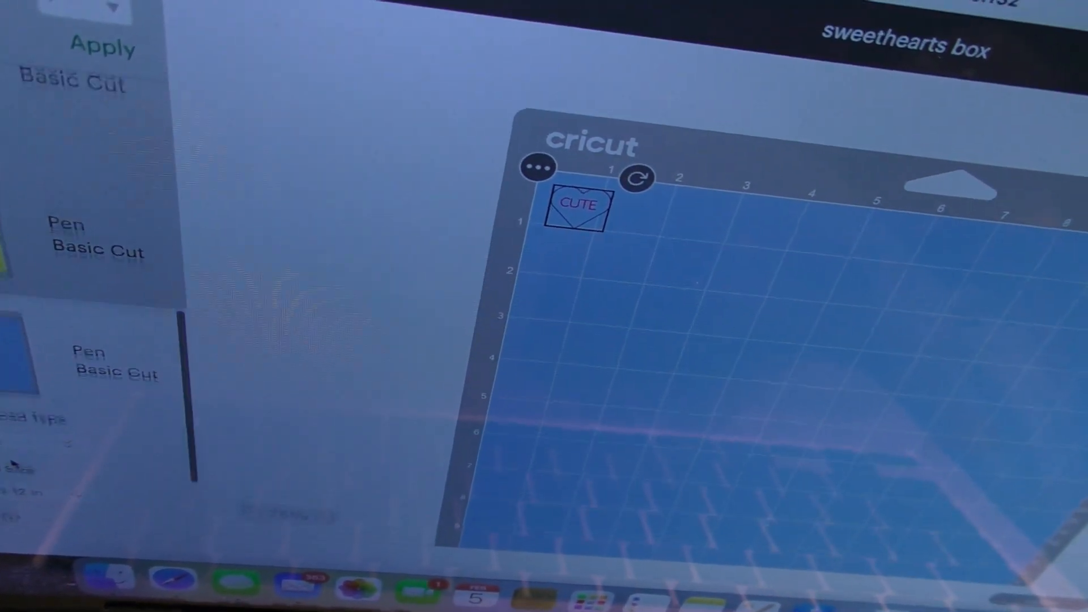
{"action": "scroll", "coordinate": [15, 464], "scroll_direction": "down", "scroll_amount": 3}
{"action": "left_click", "coordinate": [26, 497]}
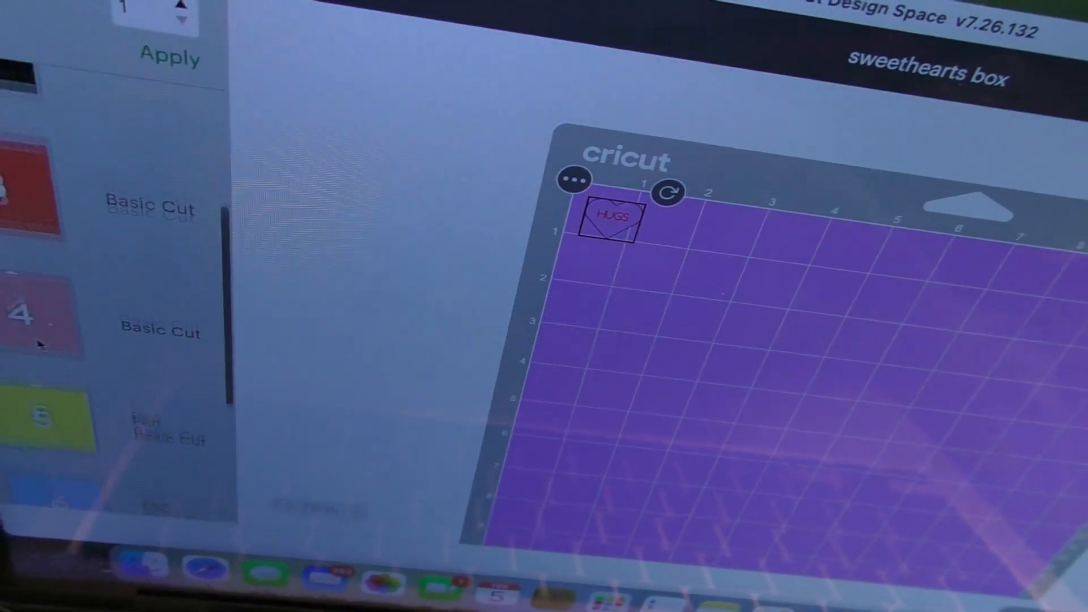
- Return to white mat 1 and display its layout again
{"action": "scroll", "coordinate": [39, 343], "scroll_direction": "up", "scroll_amount": 2}
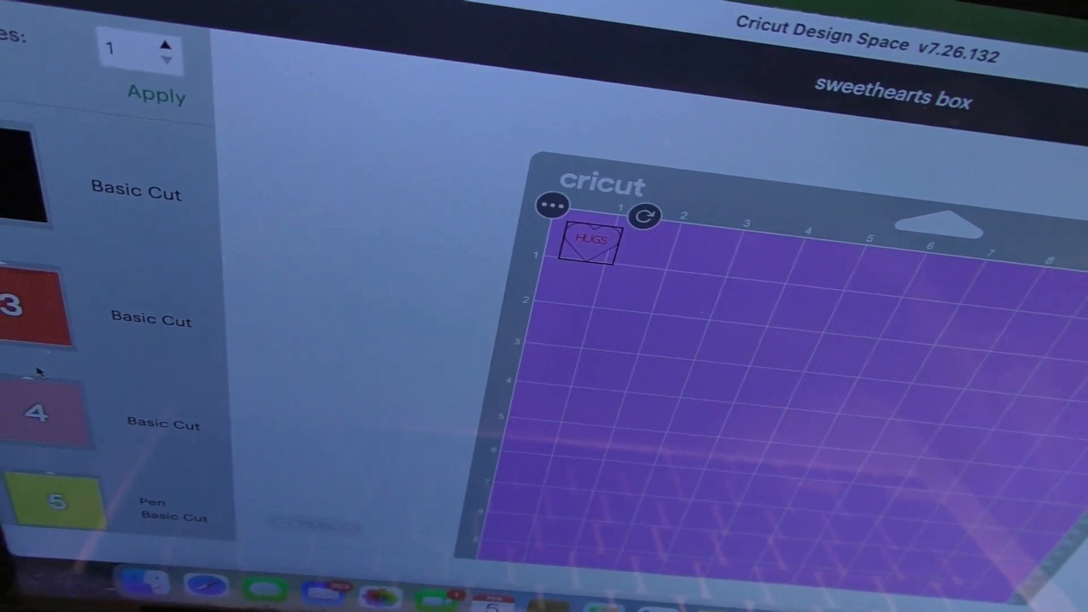
{"action": "scroll", "coordinate": [36, 372], "scroll_direction": "up", "scroll_amount": 2}
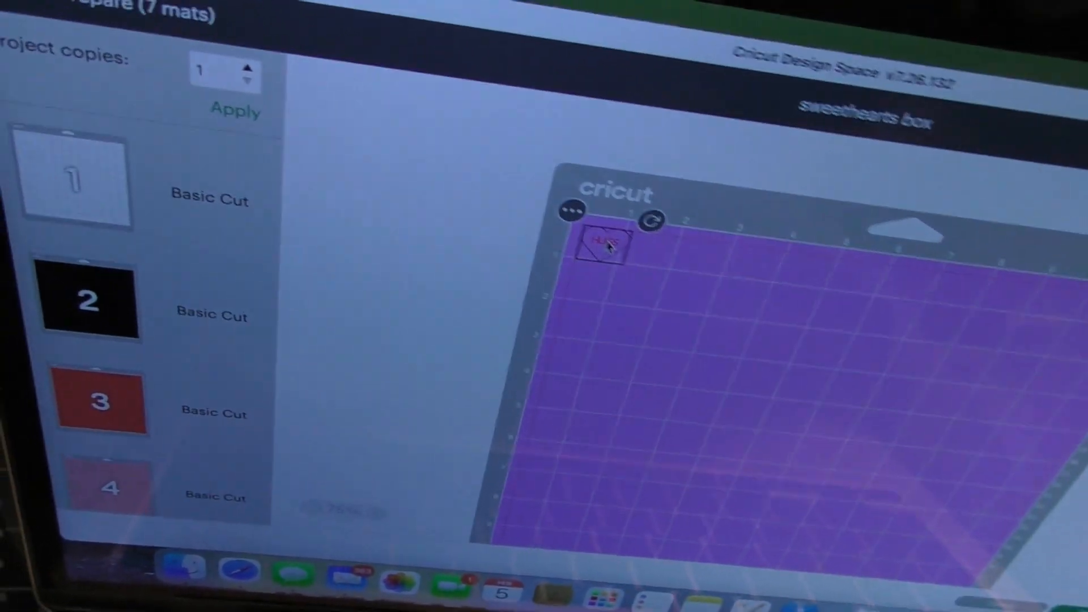
{"action": "left_click", "coordinate": [71, 178]}
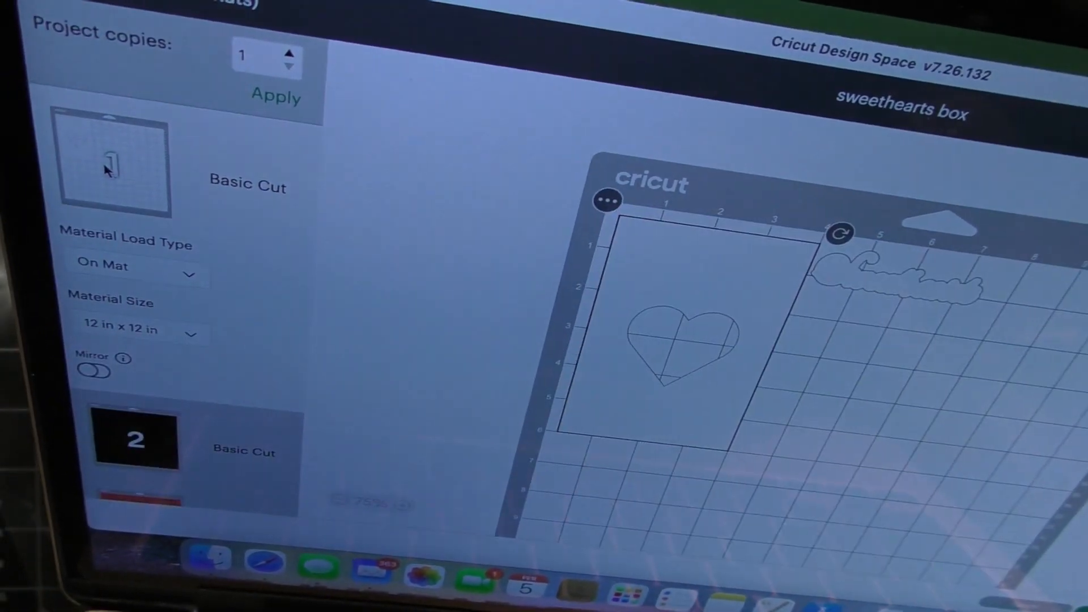